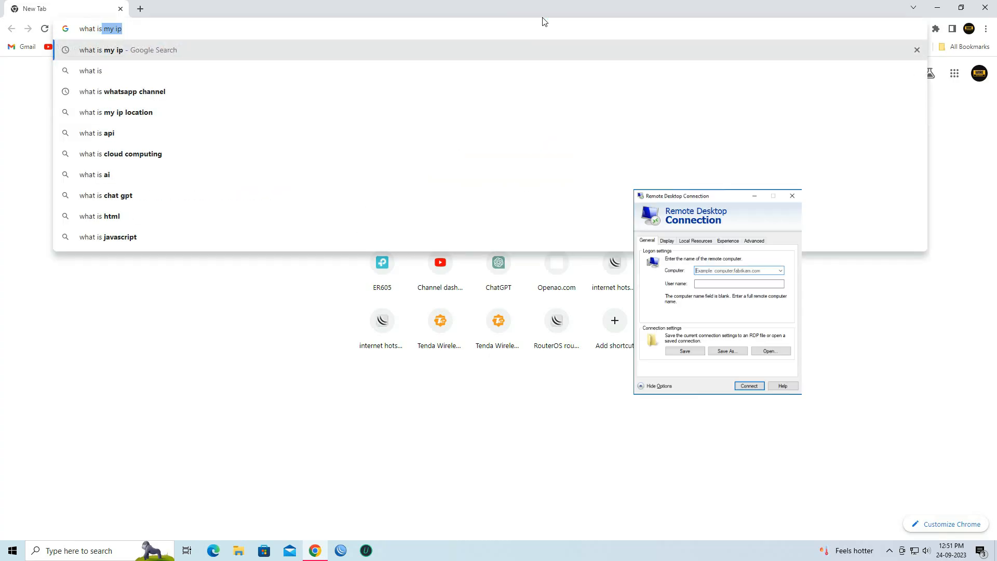
- Look up the public IP, then connect WinBox to the router and show the Firewall NAT rules
{"action": "key", "text": "Return"}
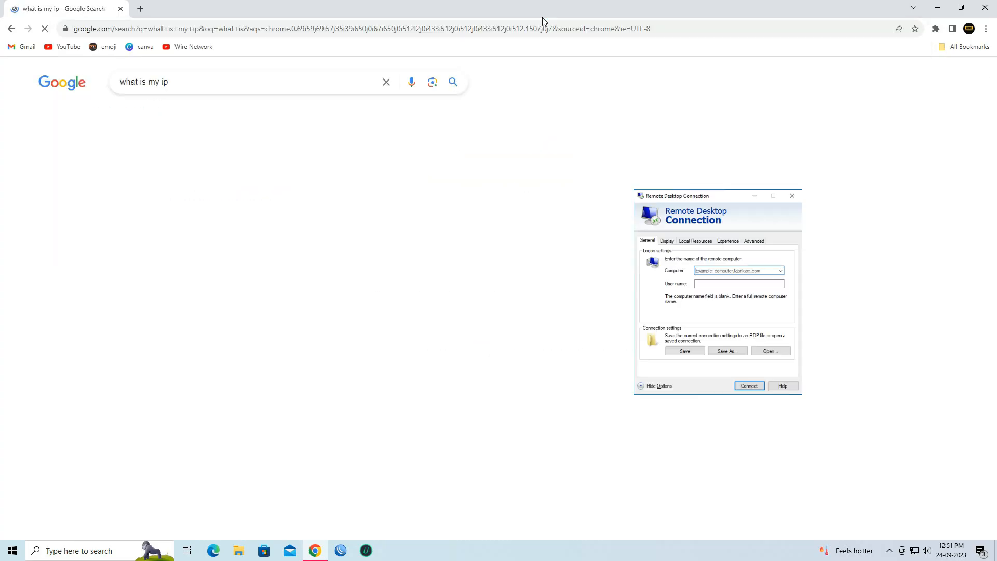
{"action": "left_click_drag", "start_coordinate": [238, 207], "coordinate": [130, 206]}
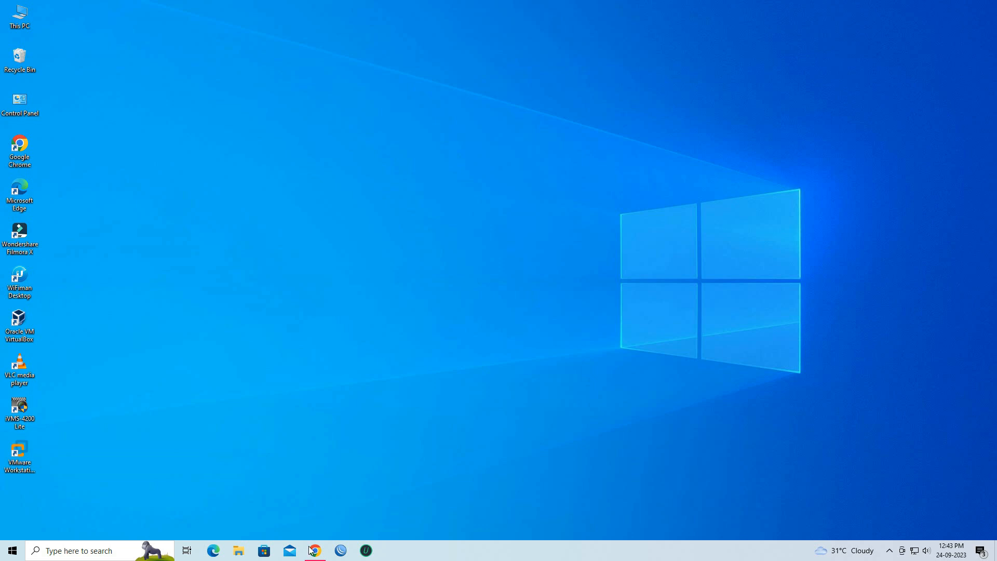
{"action": "left_click", "coordinate": [337, 555]}
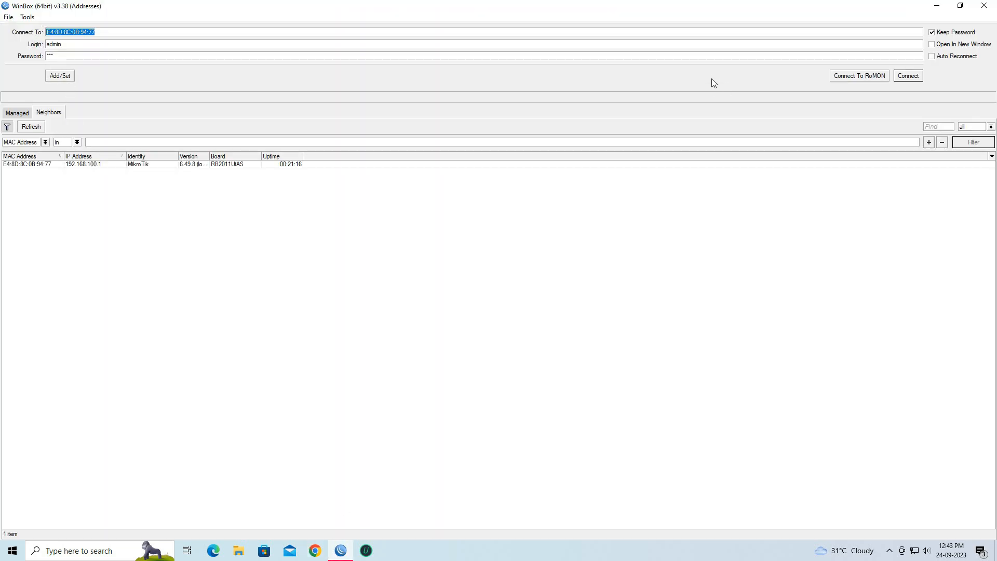
{"action": "left_click", "coordinate": [909, 77]}
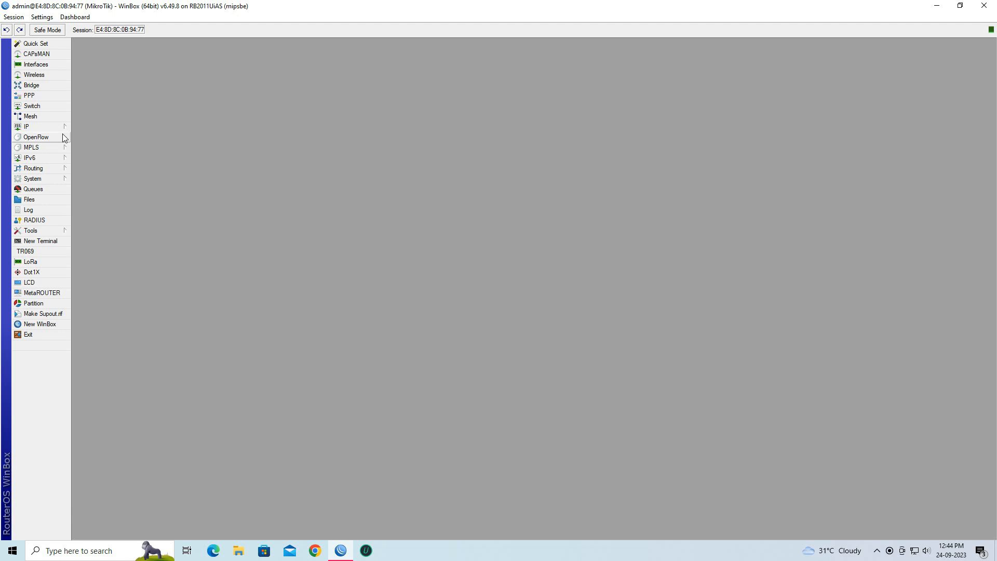
{"action": "left_click", "coordinate": [61, 127]}
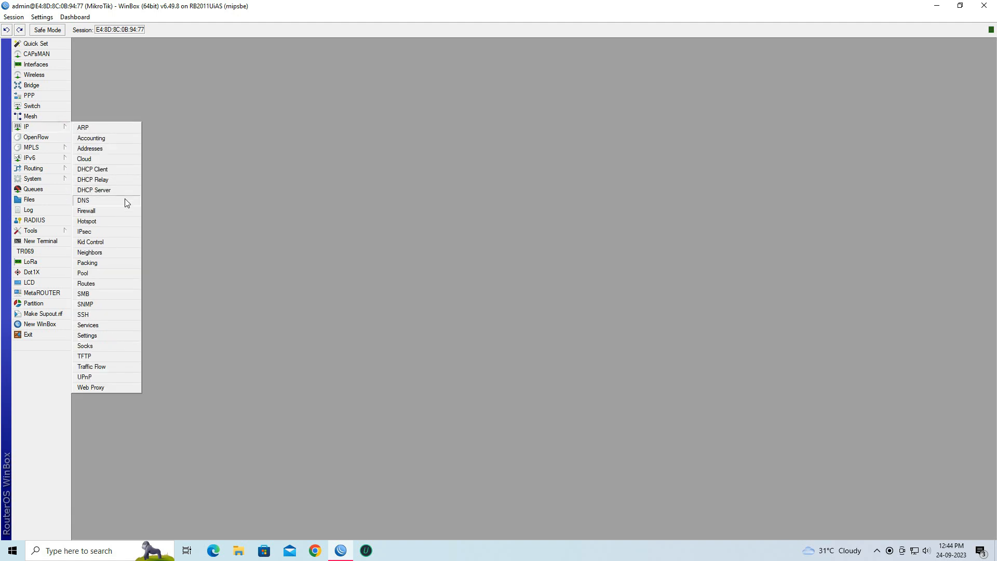
{"action": "left_click", "coordinate": [122, 215]}
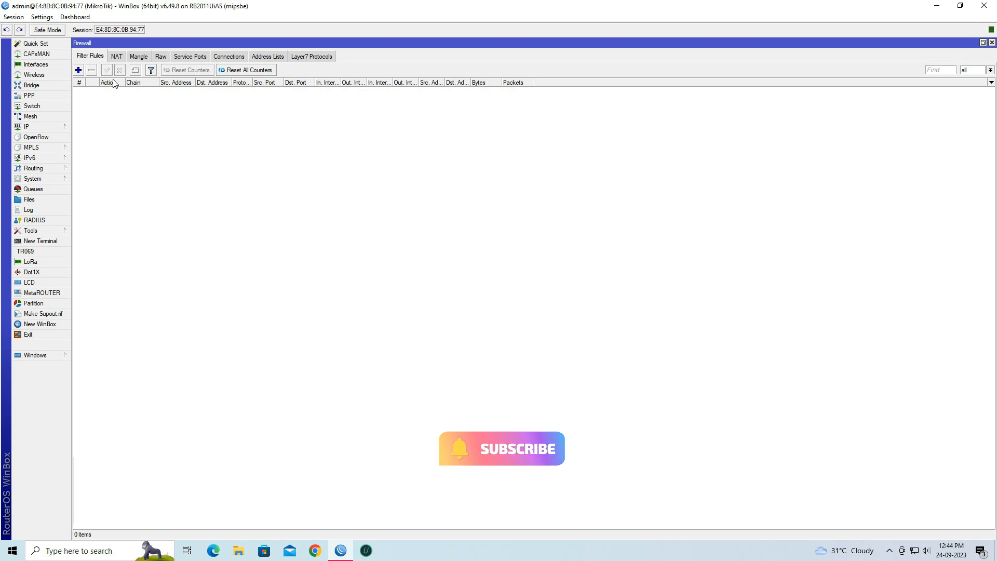
{"action": "left_click", "coordinate": [116, 57]}
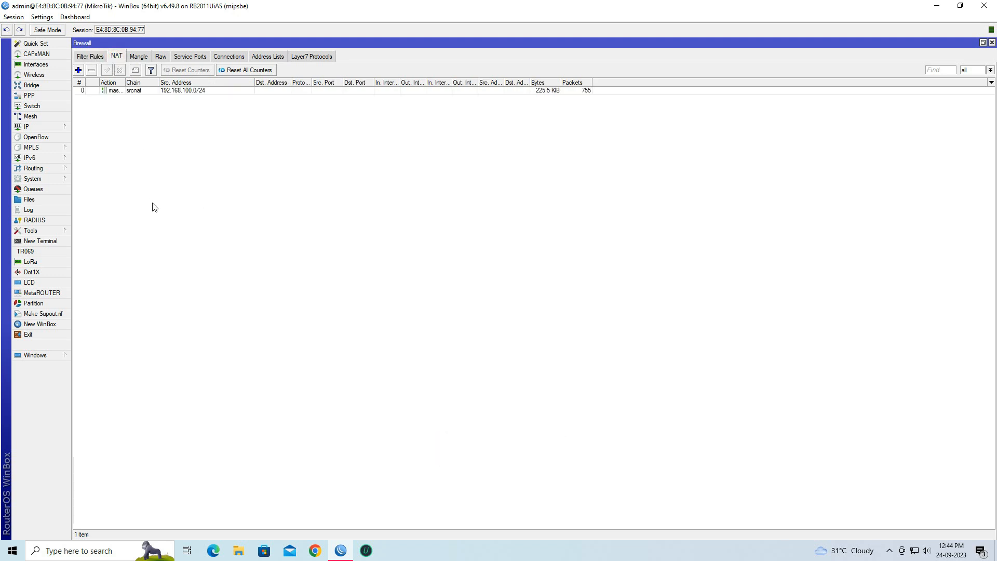
- Add a NAT rule with chain dstnat, protocol 6 (tcp), Dst. Port 3389 and In. Interface ether1
{"action": "left_click", "coordinate": [79, 70]}
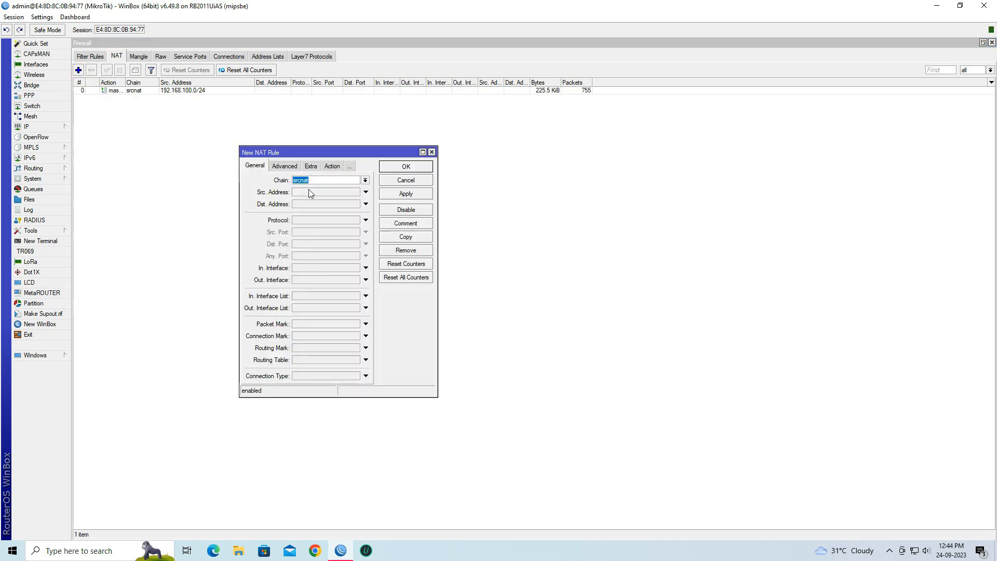
{"action": "left_click", "coordinate": [366, 180]}
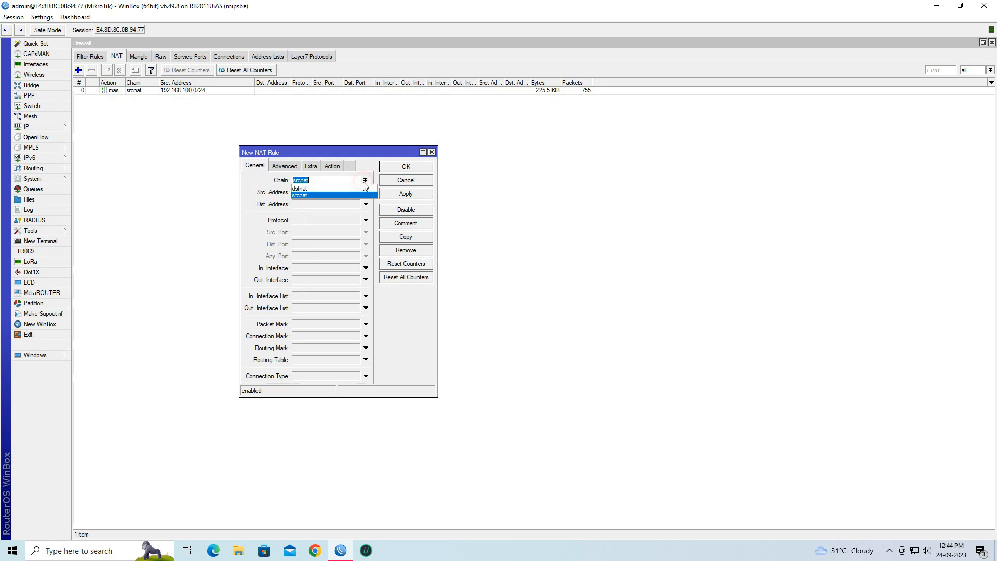
{"action": "left_click", "coordinate": [331, 189]}
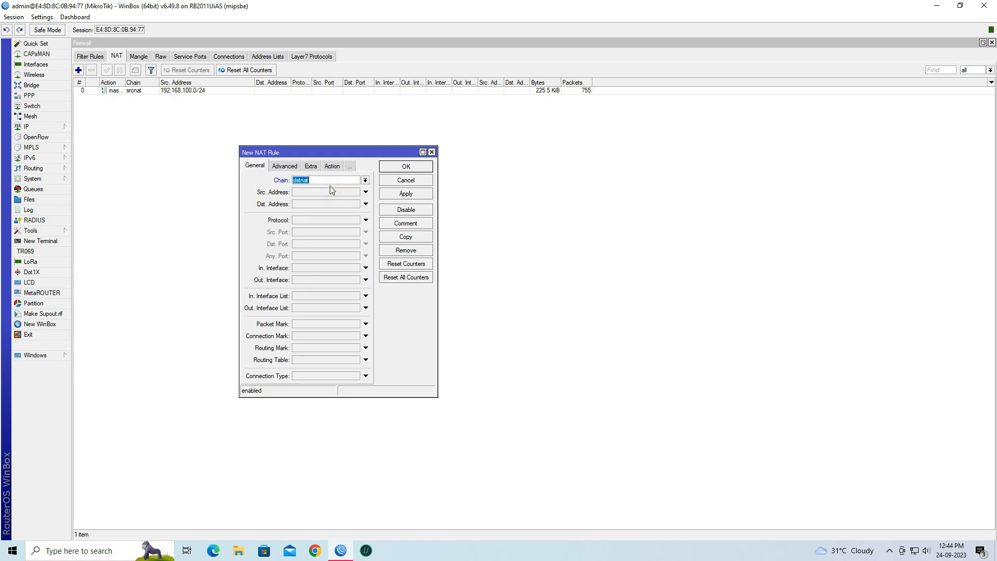
{"action": "left_click", "coordinate": [330, 220]}
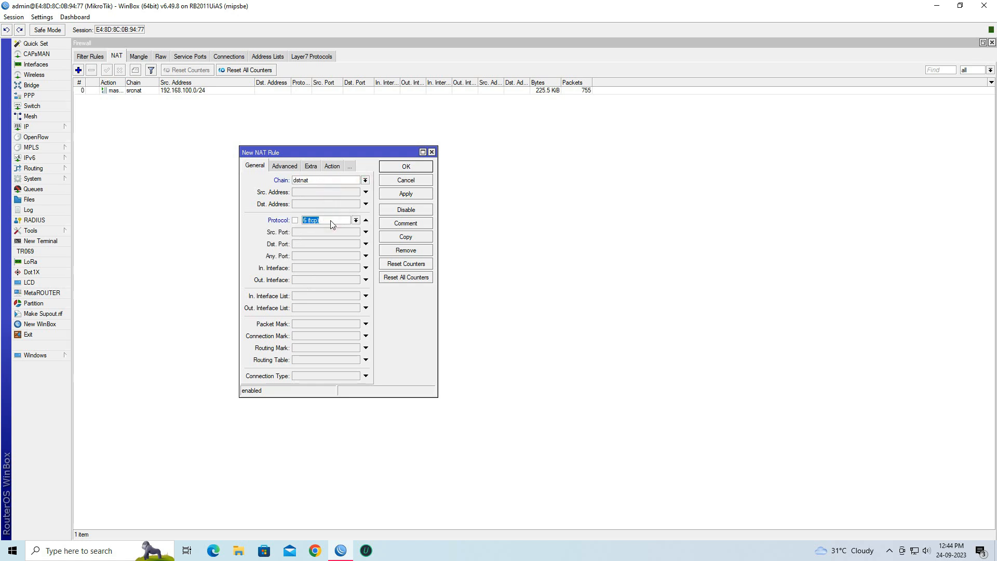
{"action": "left_click", "coordinate": [337, 221]}
{"action": "left_click_drag", "start_coordinate": [336, 221], "coordinate": [301, 222]}
{"action": "left_click", "coordinate": [324, 242]}
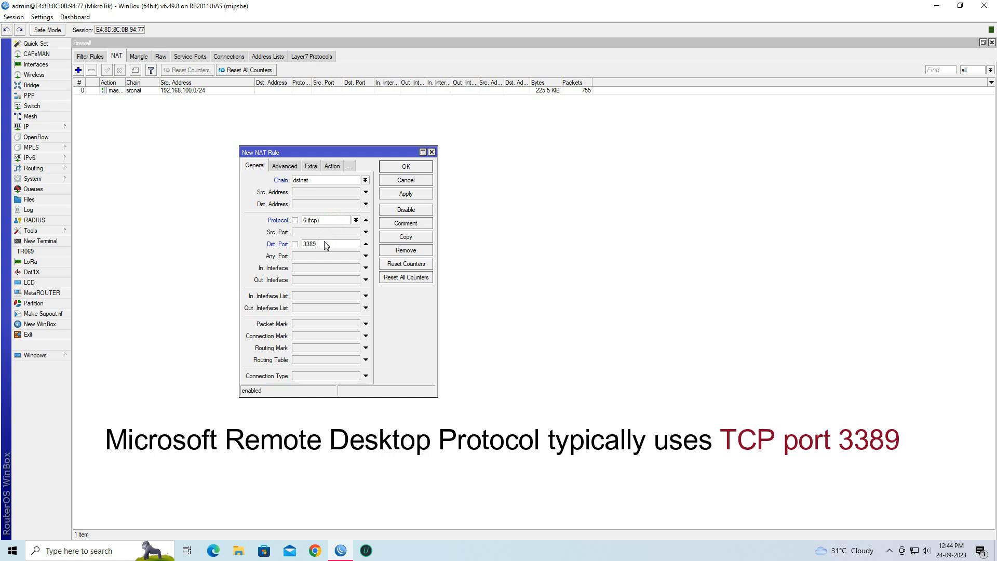
{"action": "left_click", "coordinate": [322, 269]}
{"action": "left_click", "coordinate": [324, 269]}
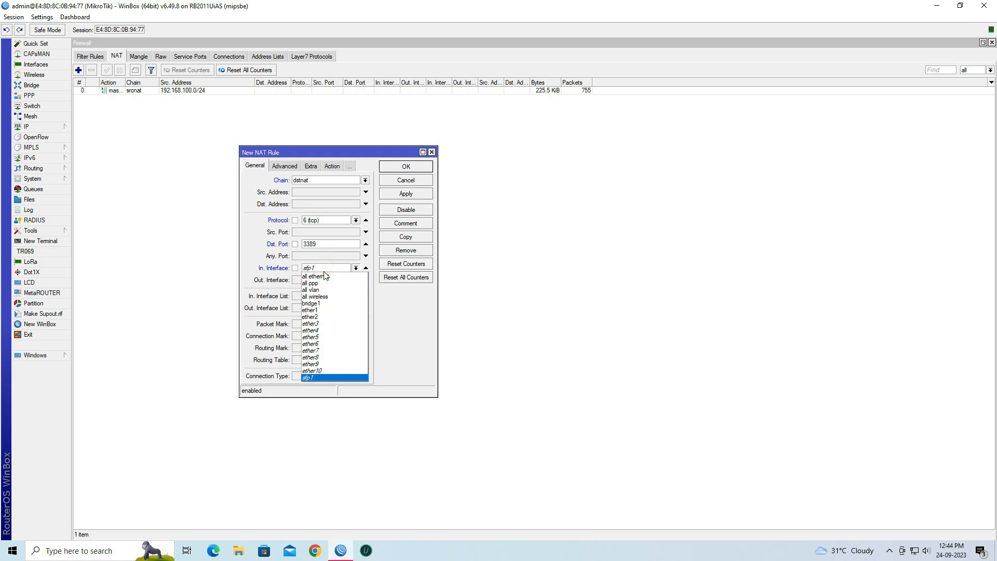
{"action": "left_click", "coordinate": [327, 310]}
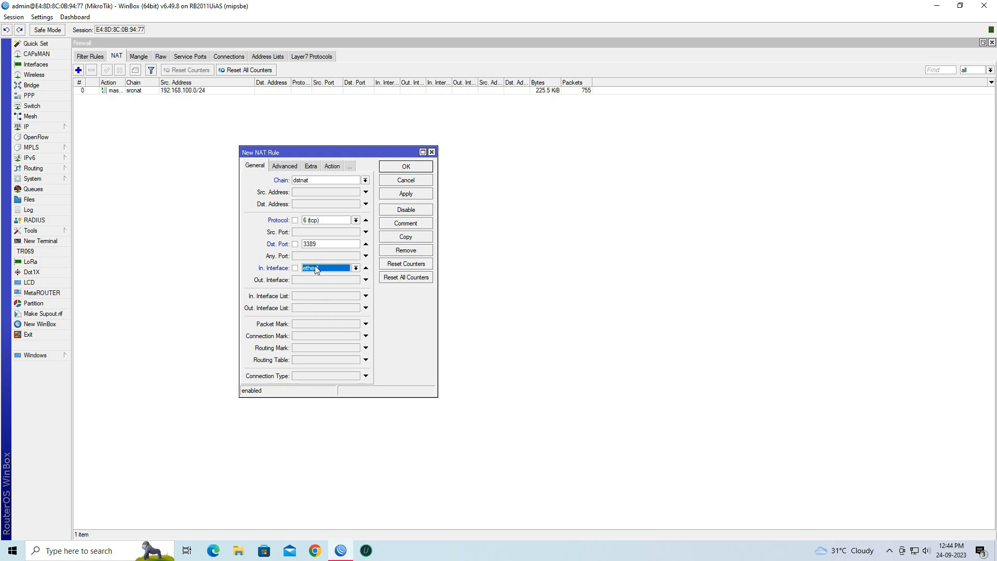
- Set the rule's action to dst-nat and select the 0.0.0.0 placeholder in To Addresses
{"action": "left_click", "coordinate": [333, 167]}
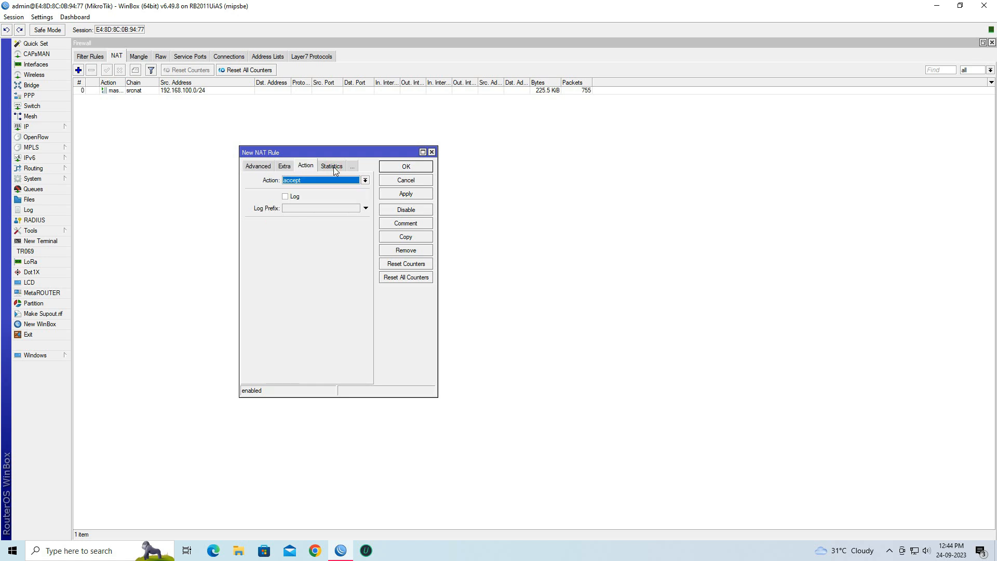
{"action": "left_click", "coordinate": [334, 180]}
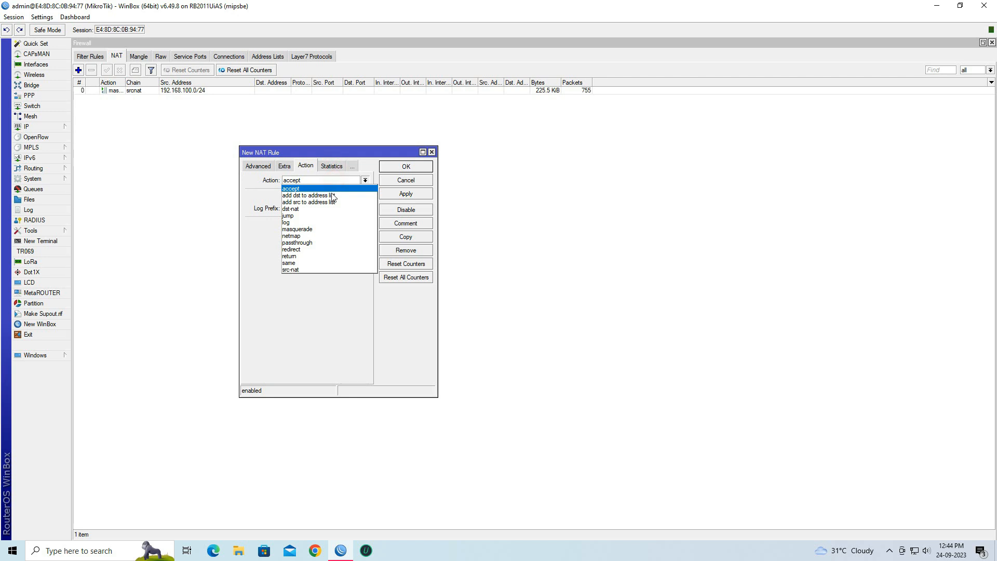
{"action": "left_click", "coordinate": [327, 208]}
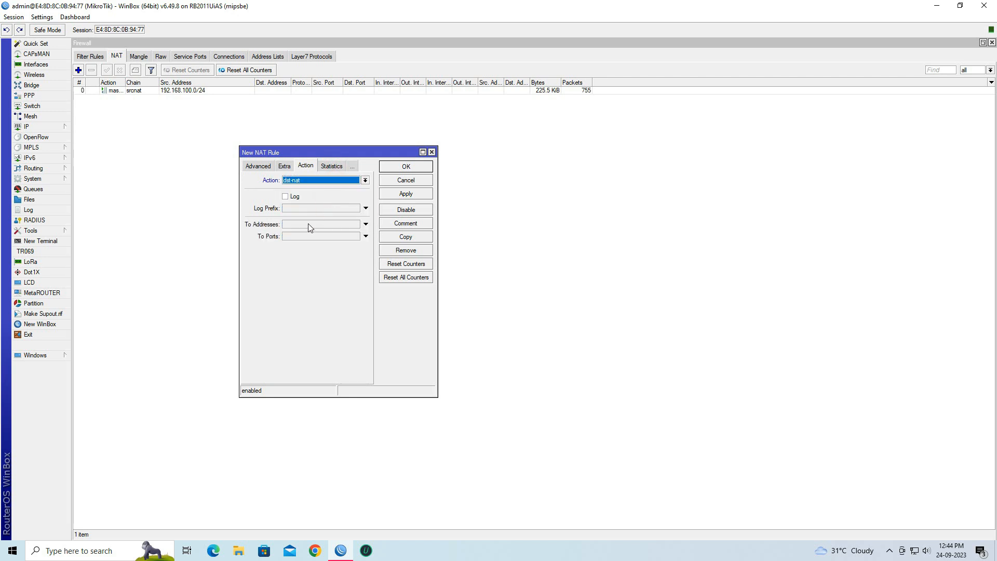
{"action": "left_click", "coordinate": [314, 226]}
{"action": "left_click_drag", "start_coordinate": [319, 224], "coordinate": [285, 226]}
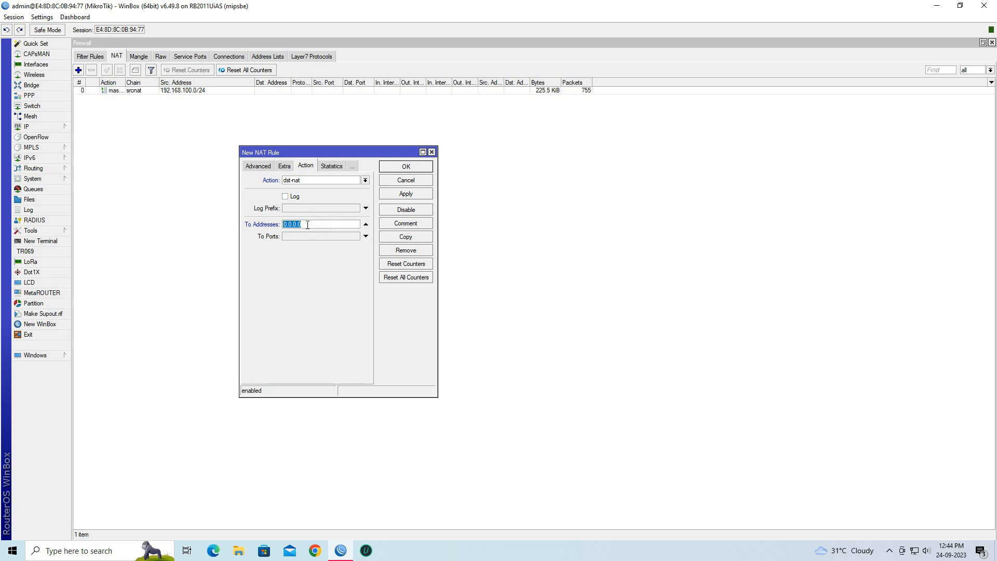
{"action": "key", "text": "super+r"}
- Run ipconfig in Command Prompt to find the PC's IPv4 address 192.168.100.253, then return to the rule
{"action": "type", "text": "cmd"}
{"action": "key", "text": "Return"}
{"action": "type", "text": "ipconfig"}
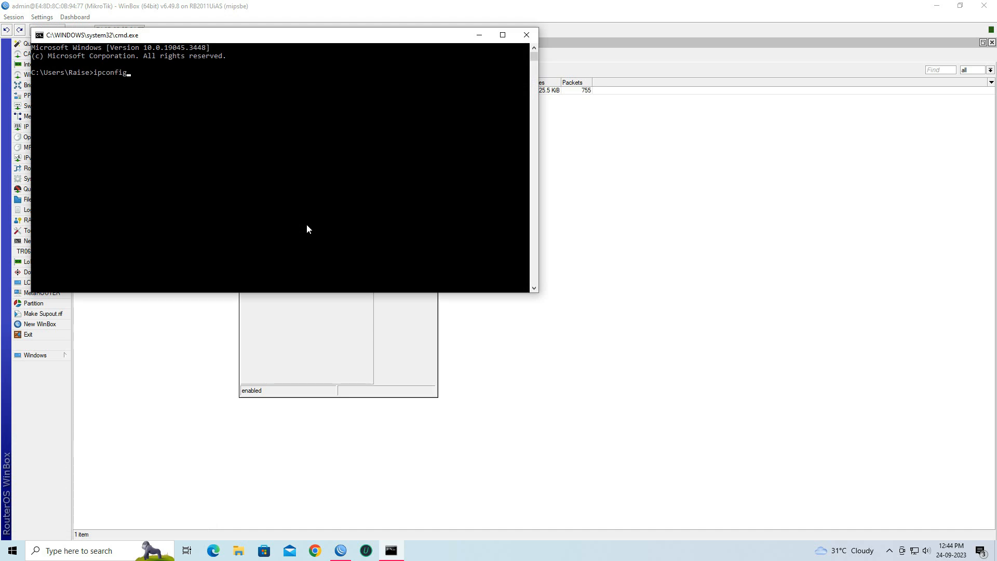
{"action": "key", "text": "Return"}
{"action": "scroll", "coordinate": [306, 225], "scroll_direction": "up", "scroll_amount": 10}
{"action": "left_click_drag", "start_coordinate": [190, 148], "coordinate": [252, 150]}
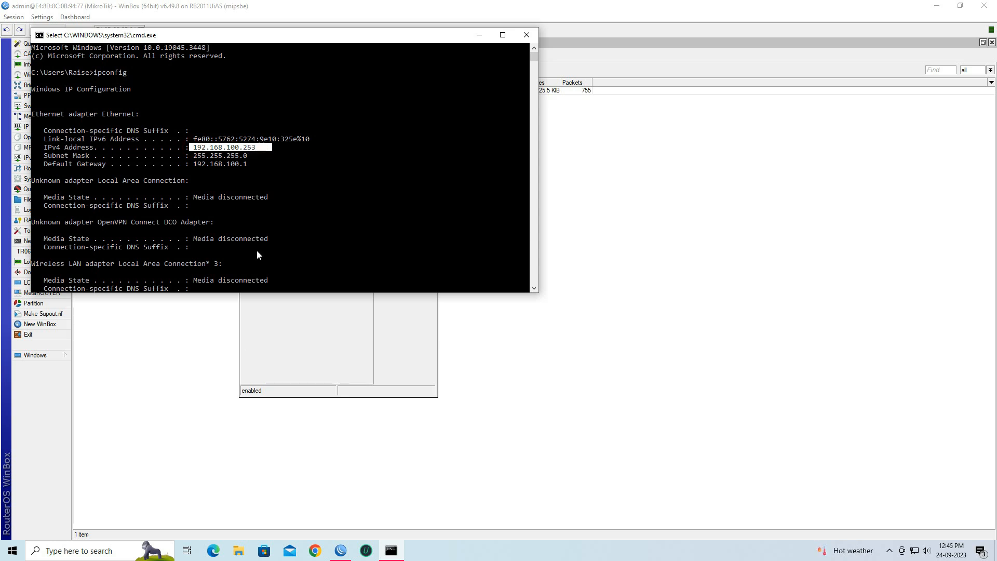
{"action": "left_click", "coordinate": [253, 325]}
{"action": "left_click_drag", "start_coordinate": [305, 224], "coordinate": [284, 225]}
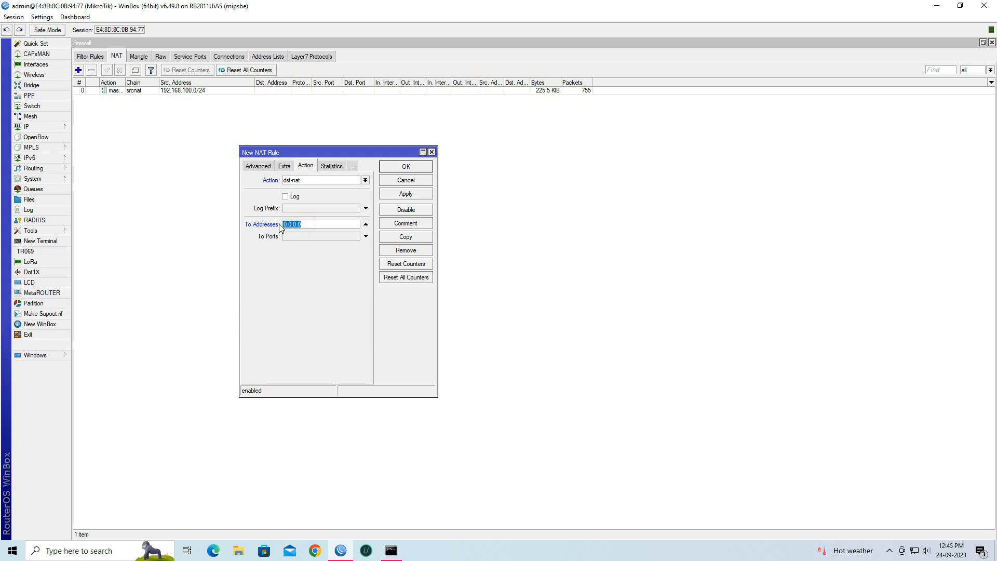
- Set To Addresses 192.168.100.253 and To Ports 3389, then apply and save the rule
{"action": "type", "text": "192.168.100.253"}
{"action": "left_click", "coordinate": [391, 551]}
{"action": "left_click_drag", "start_coordinate": [332, 41], "coordinate": [828, 116]}
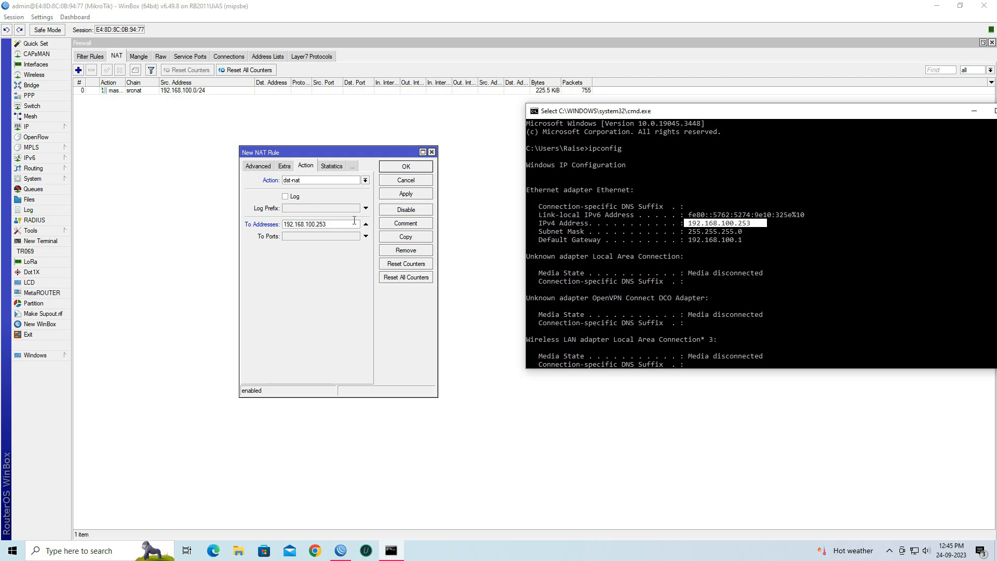
{"action": "left_click", "coordinate": [350, 236]}
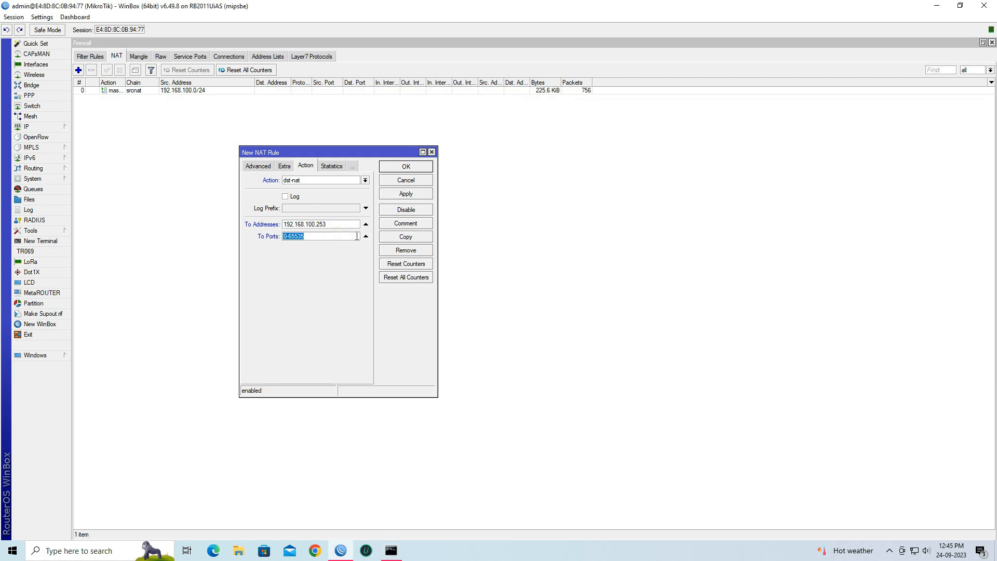
{"action": "type", "text": "33"}
{"action": "left_click", "coordinate": [418, 194]}
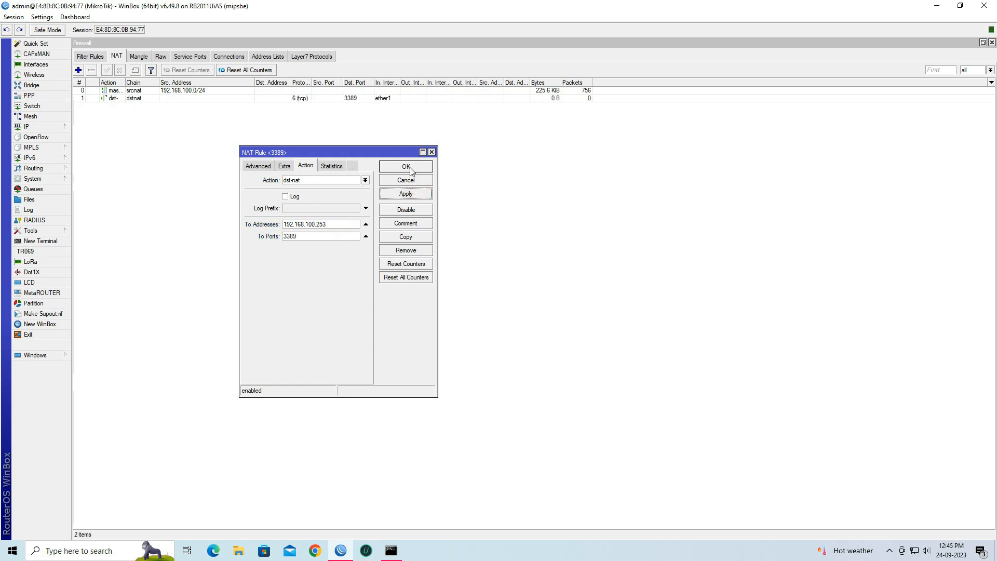
{"action": "left_click", "coordinate": [409, 167]}
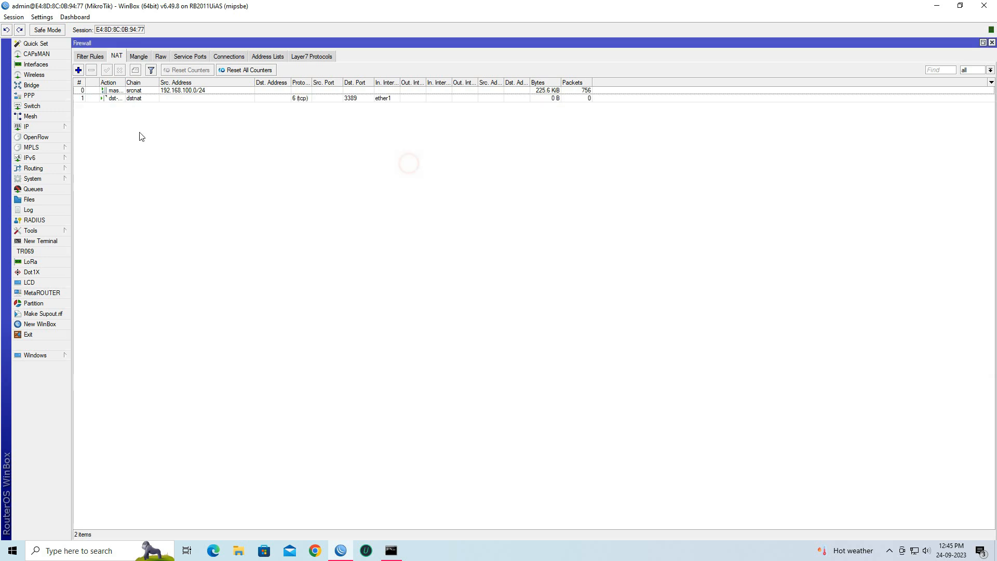
- Add the comment 'Remote Desktop' to the port 3389 forwarding rule
{"action": "double_click", "coordinate": [141, 99]}
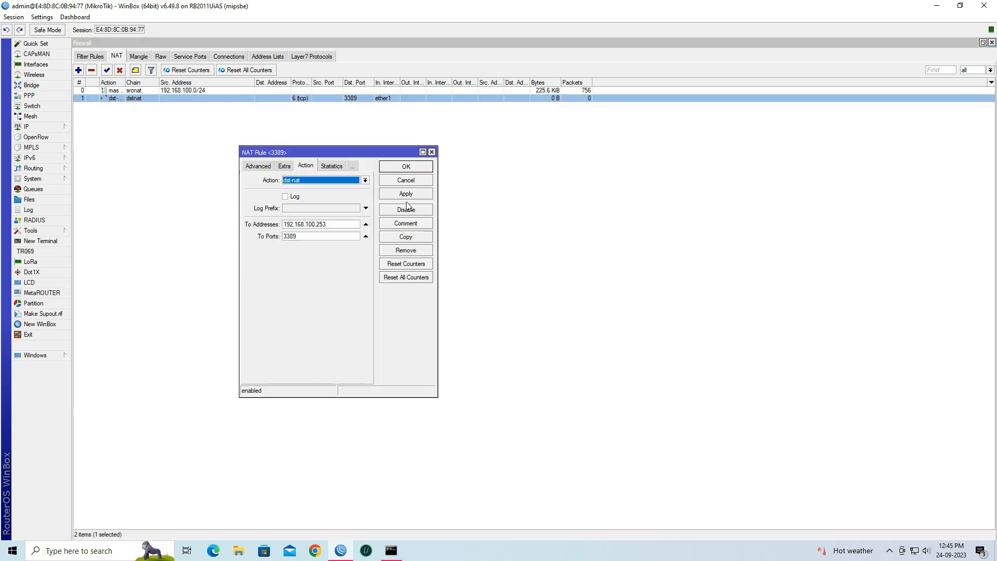
{"action": "left_click", "coordinate": [421, 224]}
{"action": "type", "text": "Remote Desk"}
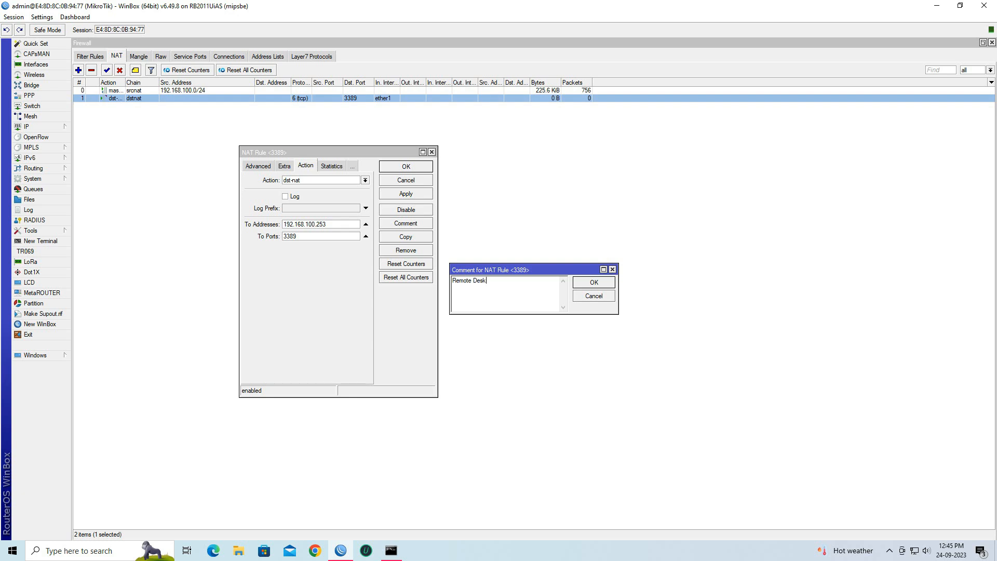
{"action": "type", "text": "top"}
{"action": "left_click", "coordinate": [590, 283]}
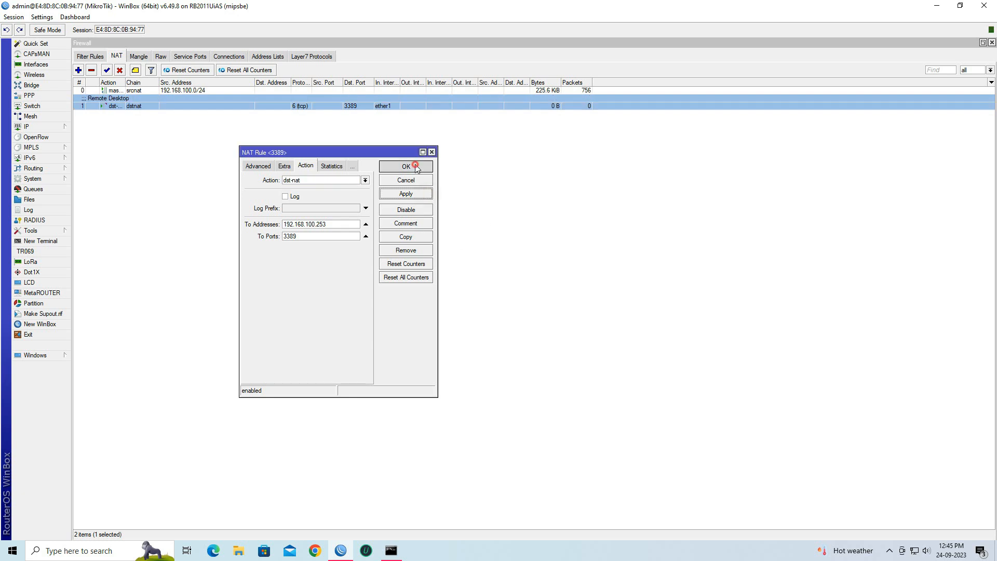
{"action": "left_click", "coordinate": [416, 166]}
{"action": "left_click", "coordinate": [196, 106]}
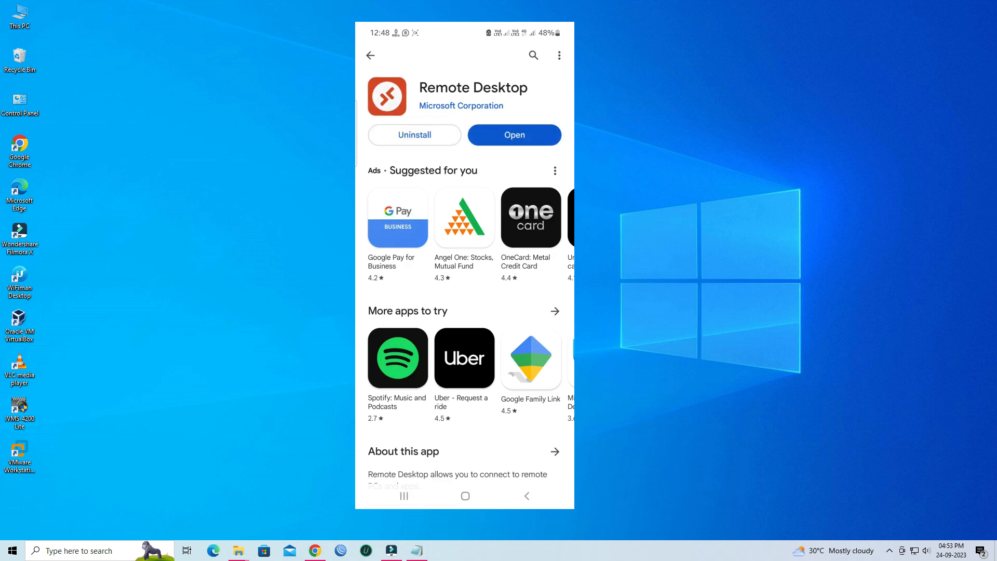
- Launch Remote Desktop, accept the licence and privacy agreements, and choose Add PC
{"action": "left_click", "coordinate": [536, 134]}
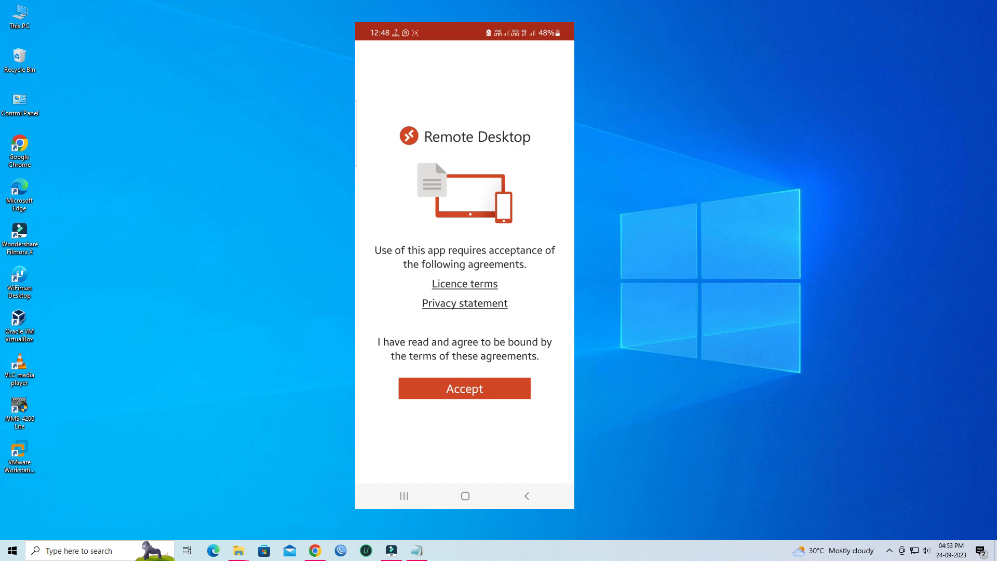
{"action": "left_click", "coordinate": [507, 391]}
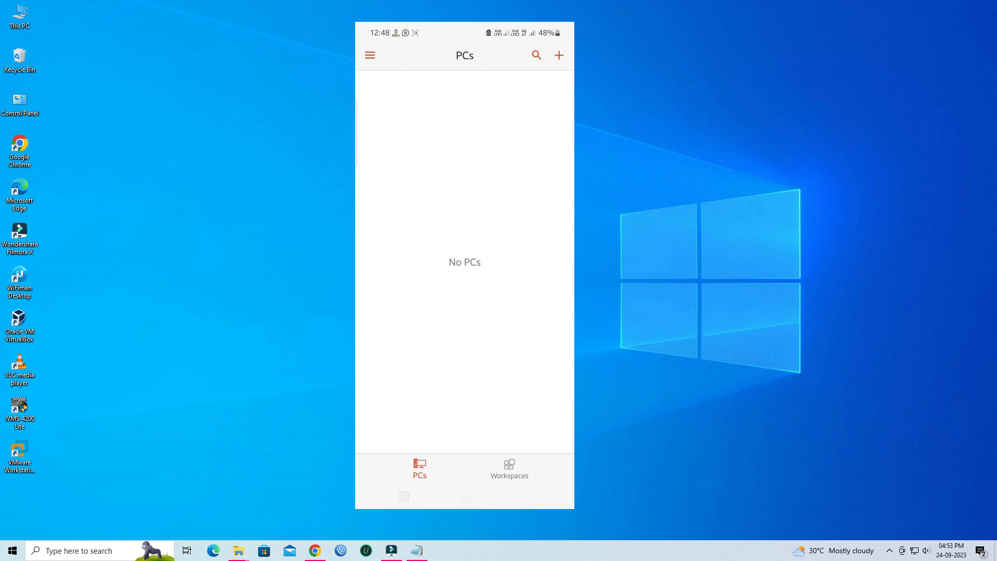
{"action": "left_click", "coordinate": [559, 55]}
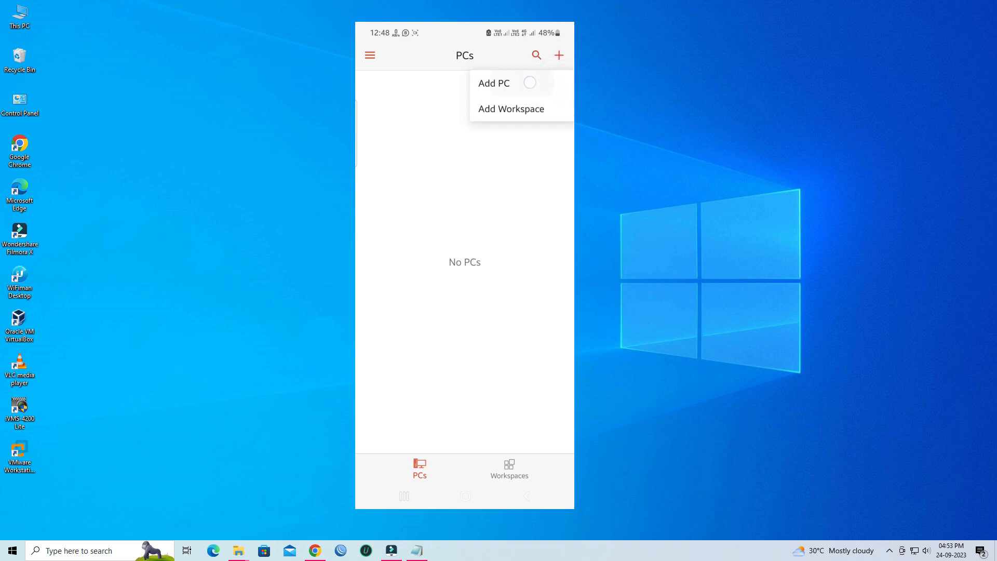
{"action": "left_click", "coordinate": [528, 82]}
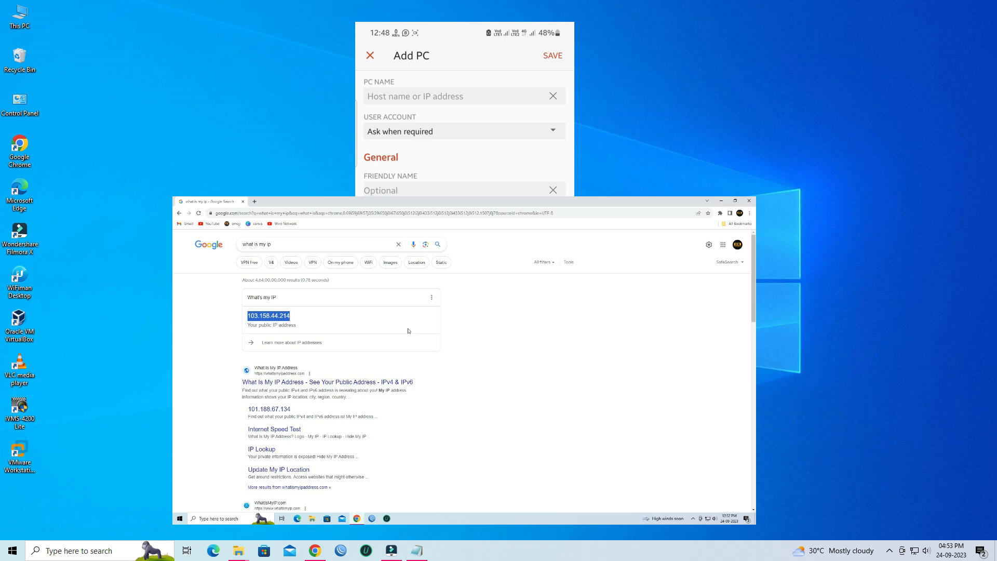
- Enter 103.158.44.214 as the PC name in the Add PC form
{"action": "type", "text": "103.158.44."}
{"action": "left_click", "coordinate": [693, 479]}
{"action": "type", "text": "214"}
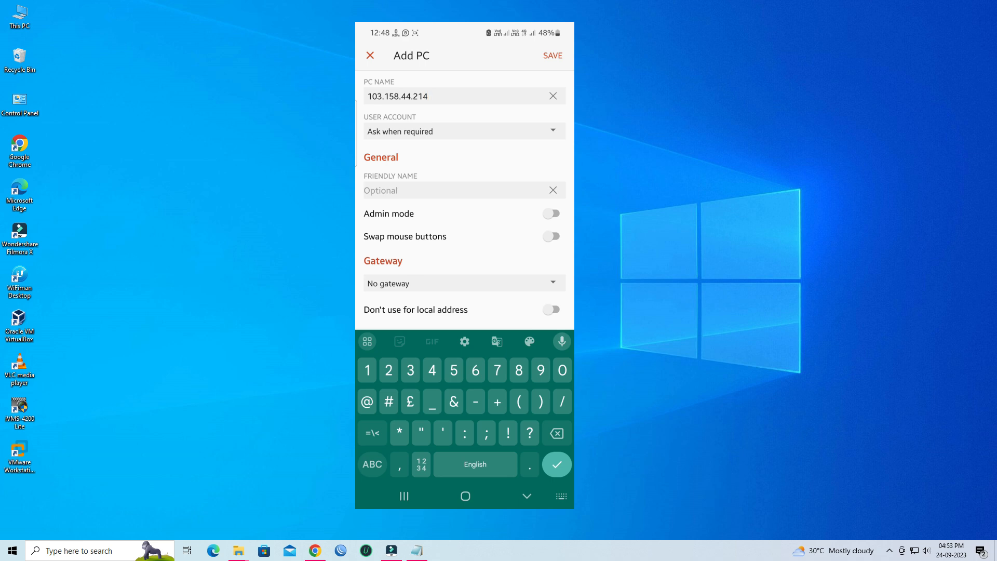
{"action": "left_click", "coordinate": [552, 130]}
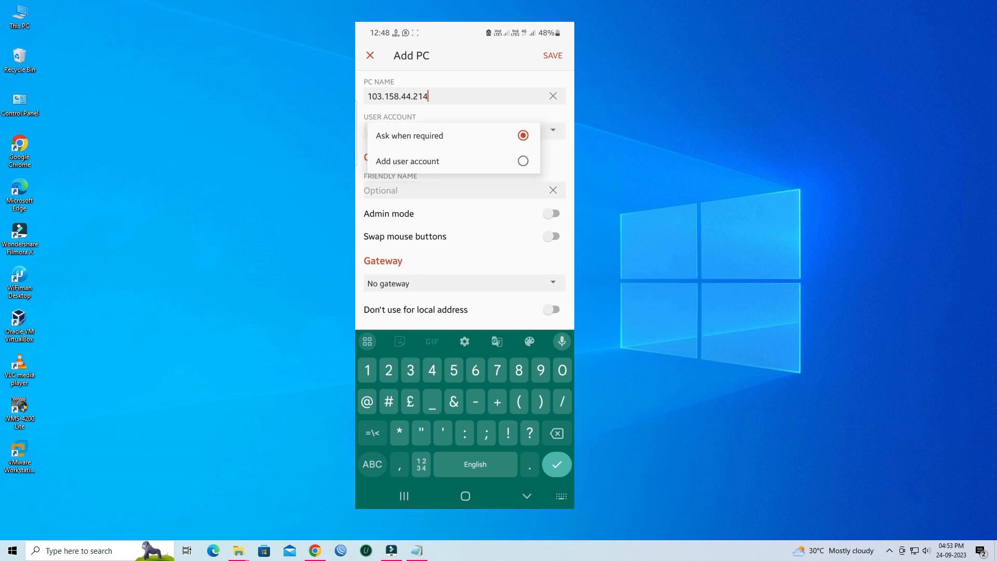
{"action": "left_click", "coordinate": [523, 161]}
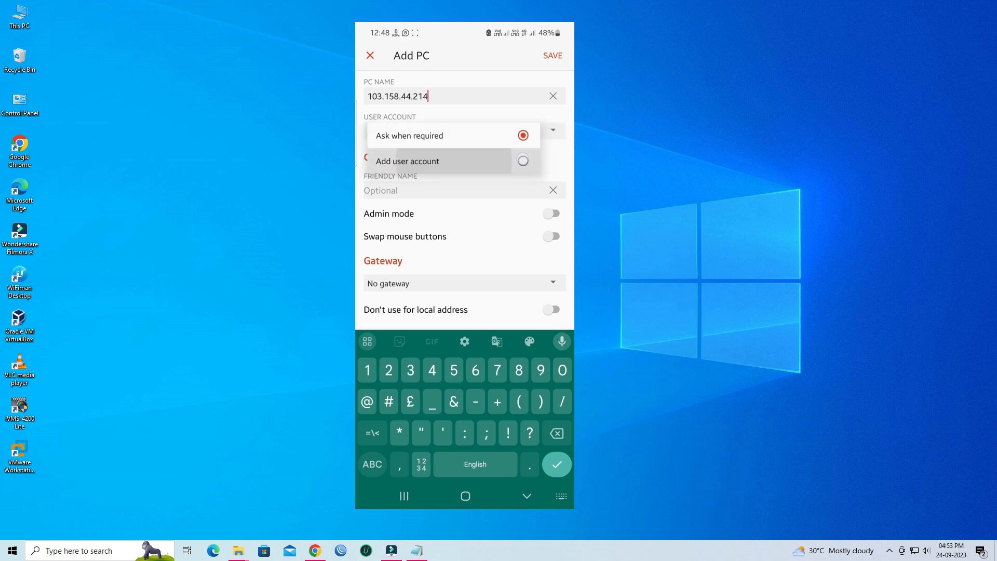
{"action": "left_click", "coordinate": [471, 242]}
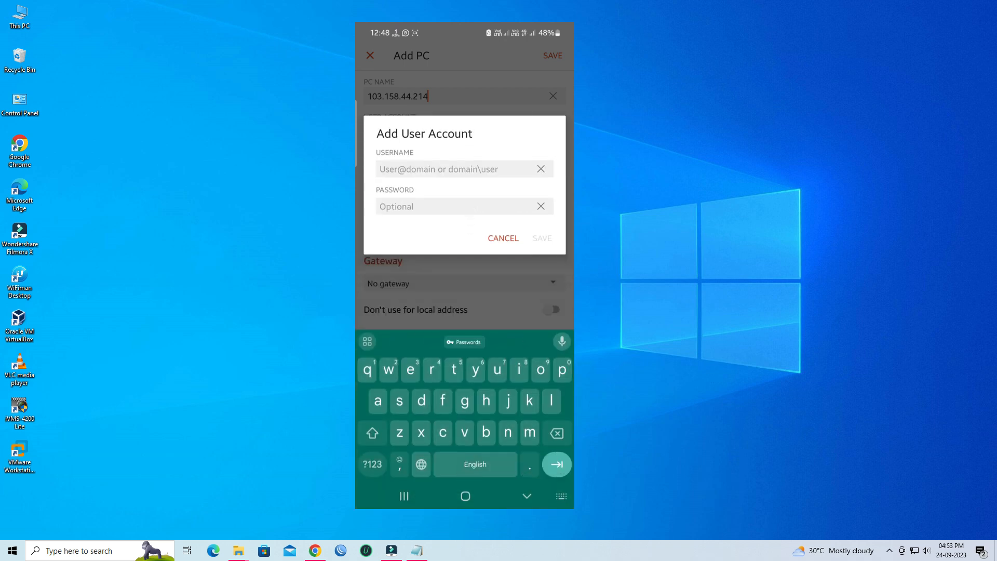
{"action": "type", "text": "admin"}
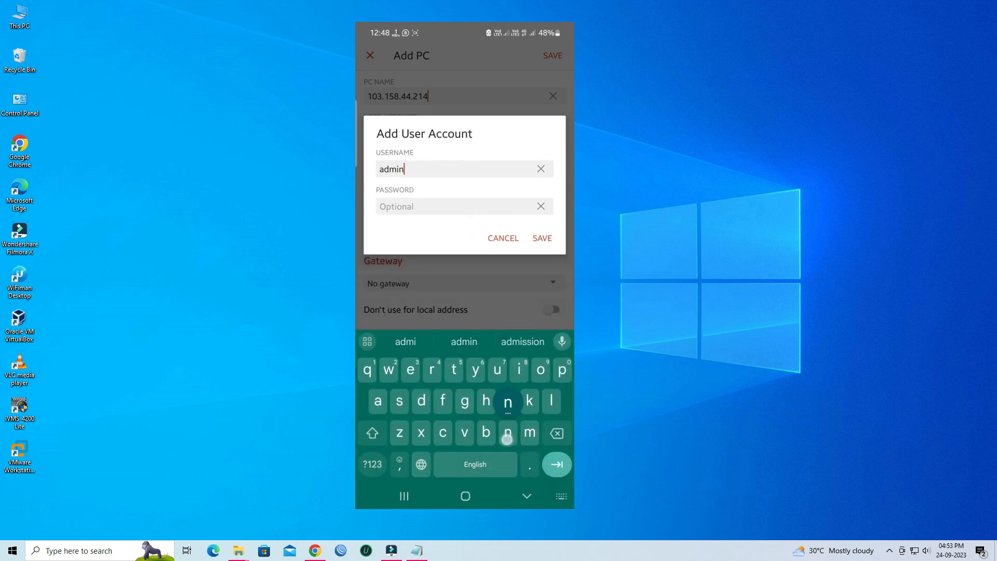
{"action": "key", "text": "Tab"}
{"action": "type", "text": "123456"}
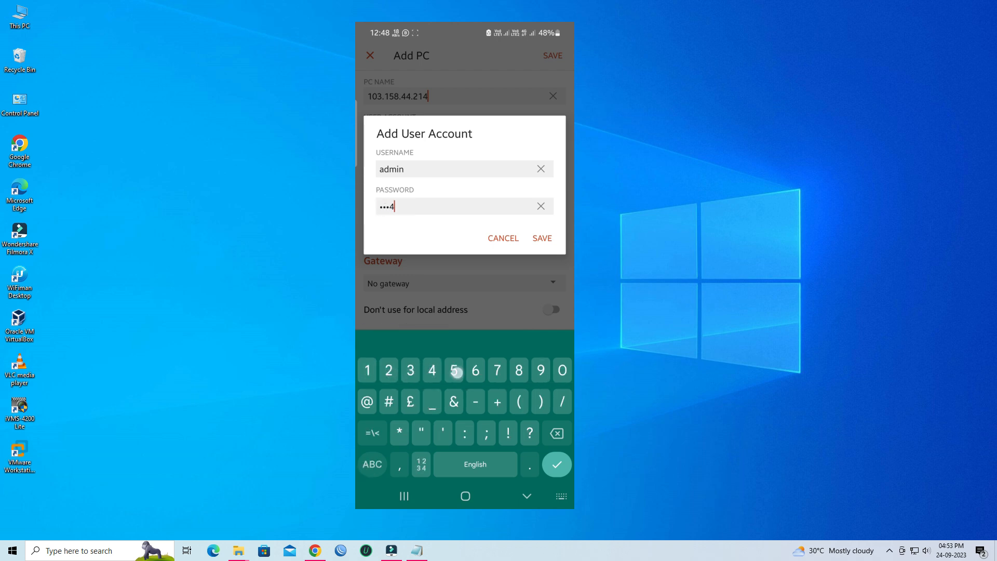
{"action": "left_click", "coordinate": [542, 238]}
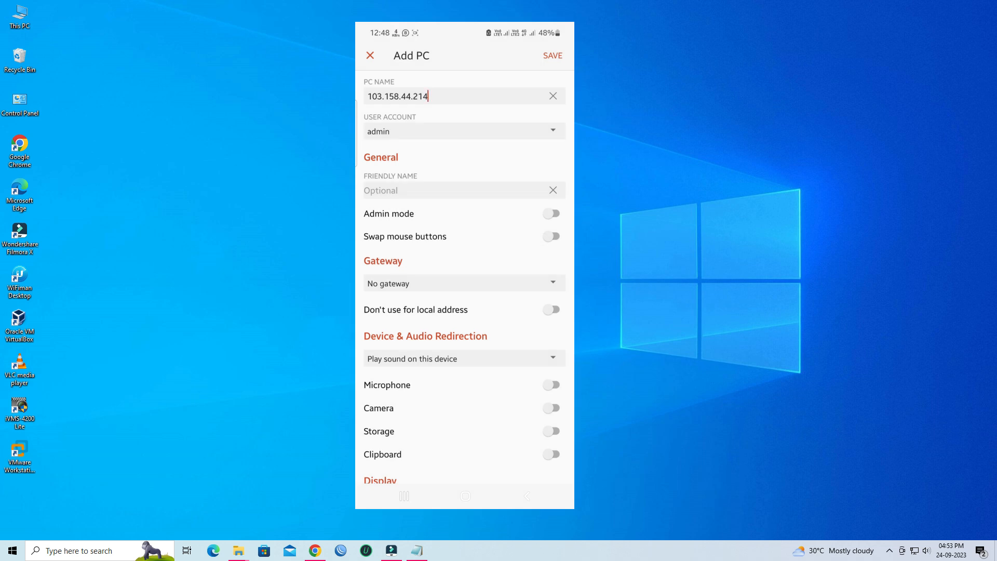
{"action": "left_click", "coordinate": [553, 56]}
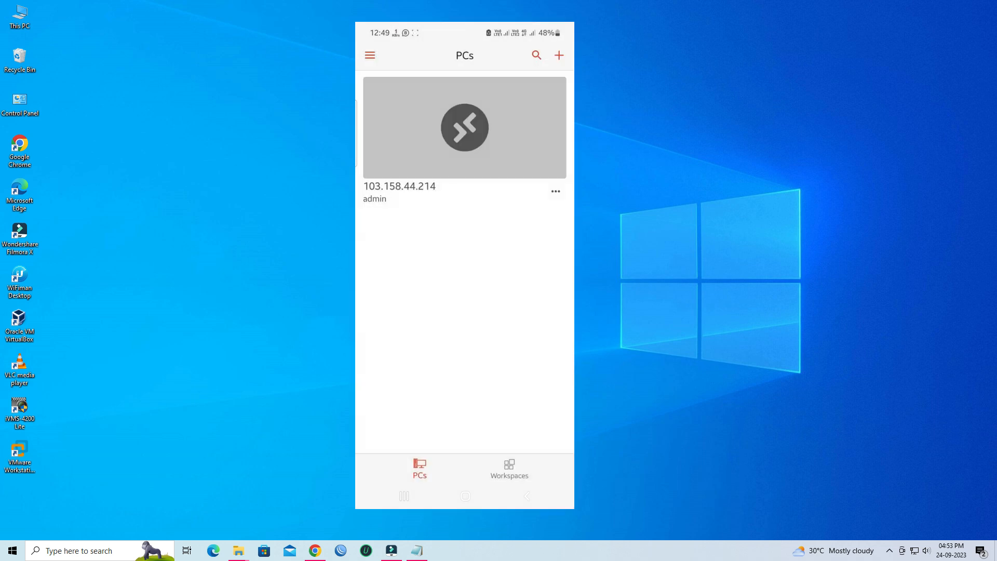
- Connect to 103.158.44.214, accept the certificate, sign in, and check the remote Start menu
{"action": "left_click", "coordinate": [465, 128]}
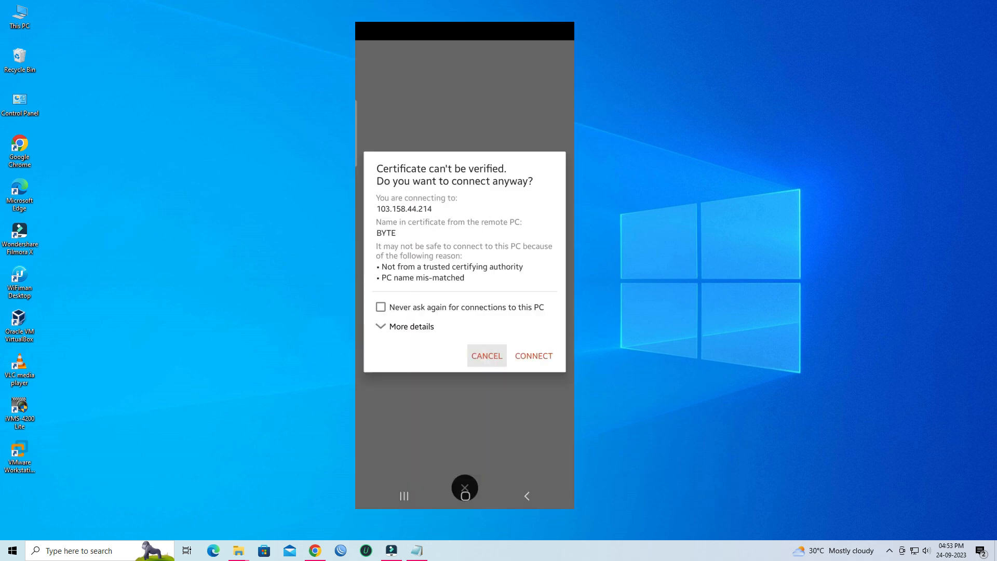
{"action": "left_click", "coordinate": [381, 307]}
{"action": "left_click", "coordinate": [533, 356]}
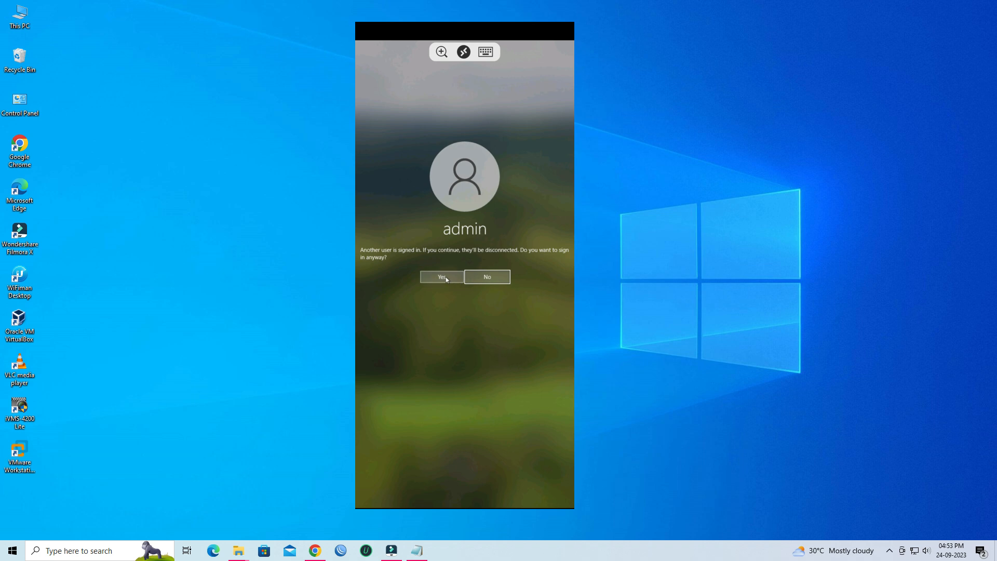
{"action": "left_click", "coordinate": [446, 279]}
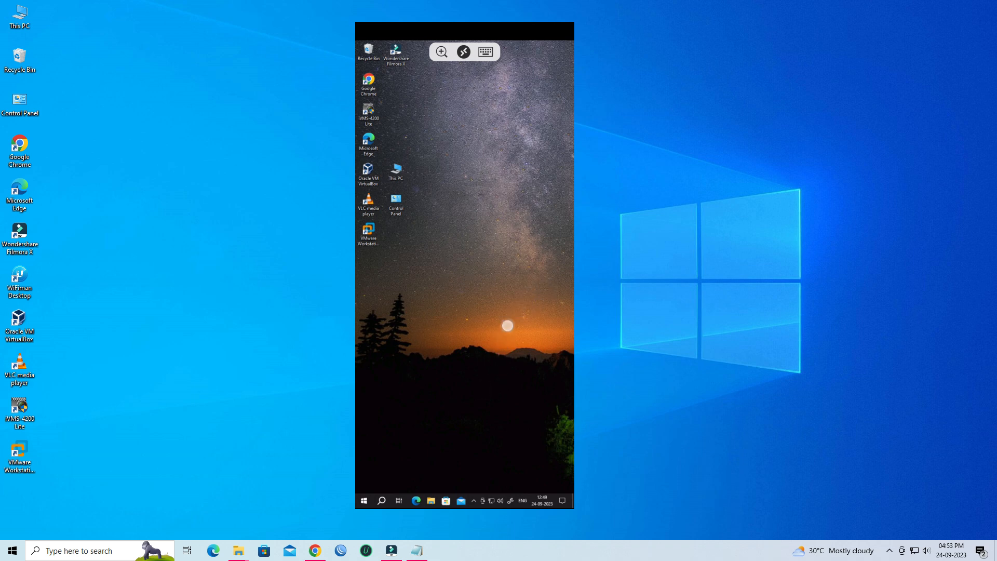
{"action": "left_click", "coordinate": [367, 501]}
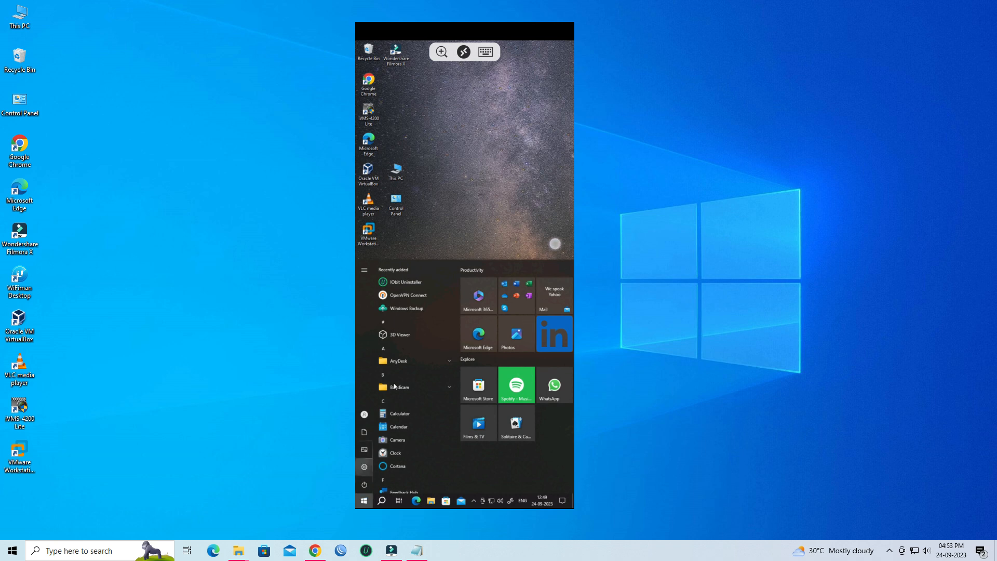
{"action": "left_click", "coordinate": [464, 120]}
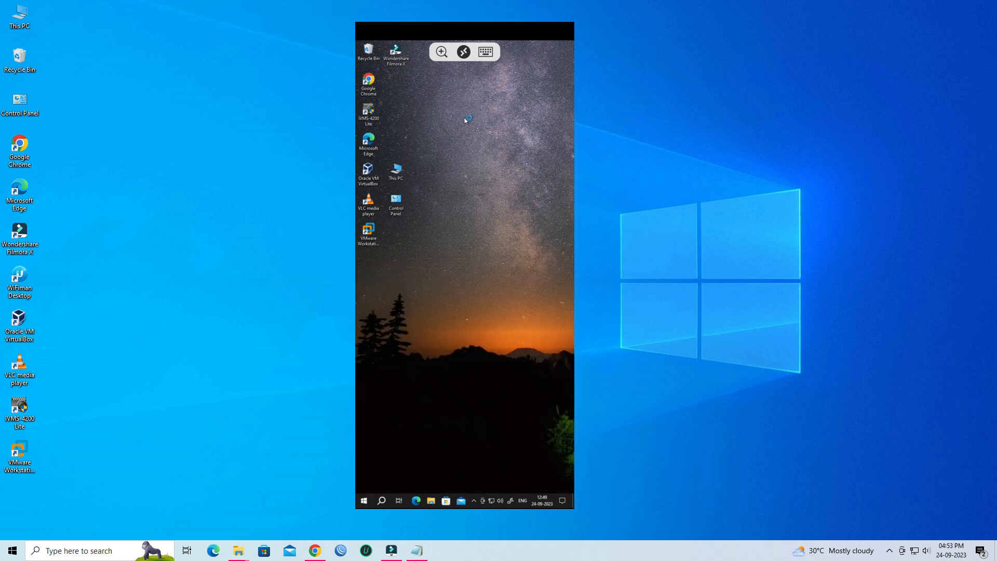